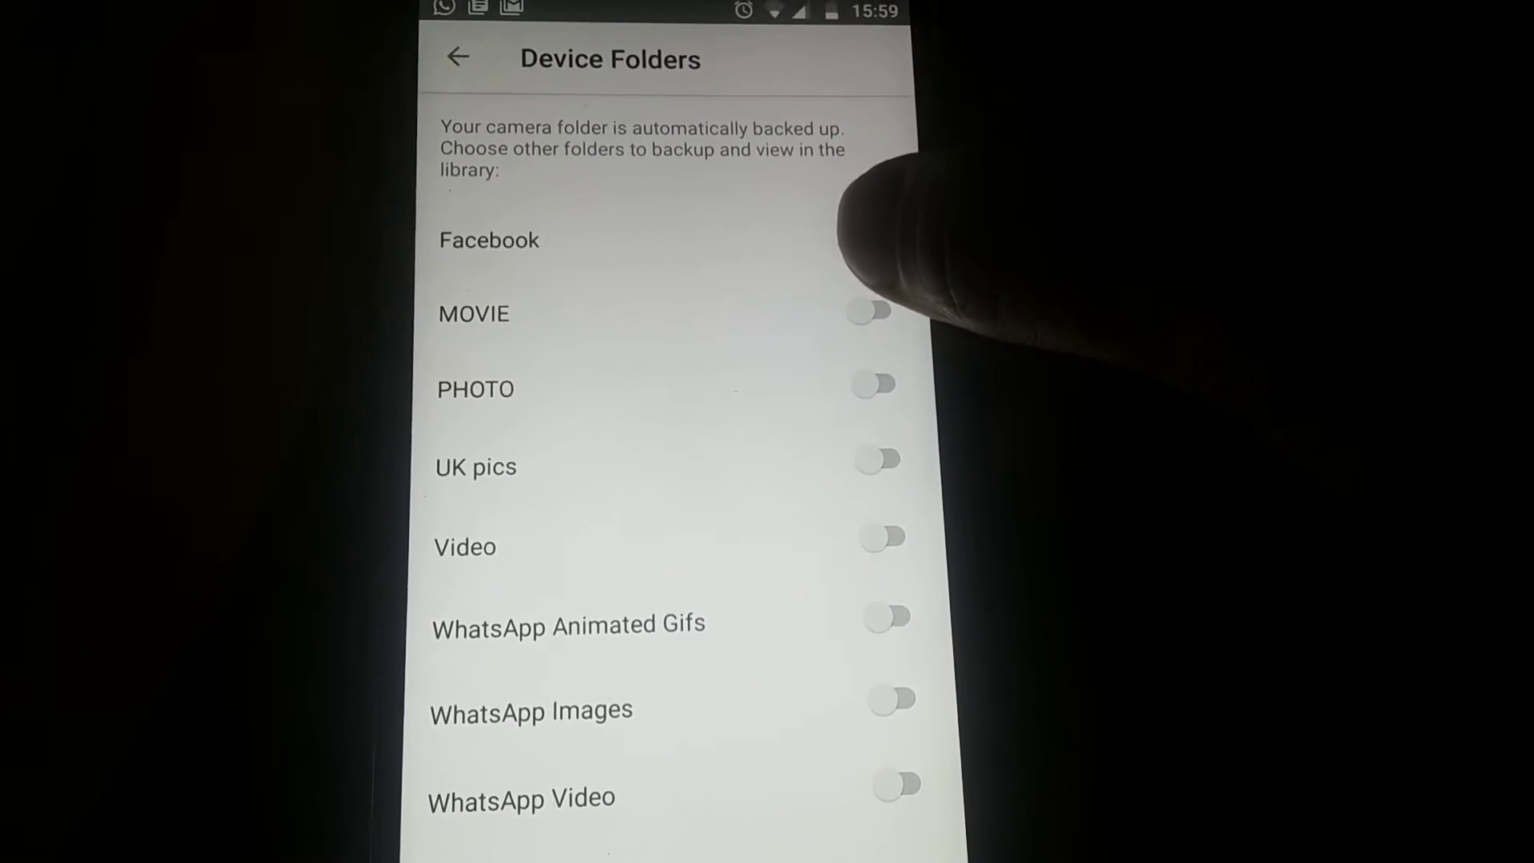
- Switch on the Facebook, MOVIE, Video and WhatsApp Video device folders
left_click(883, 244)
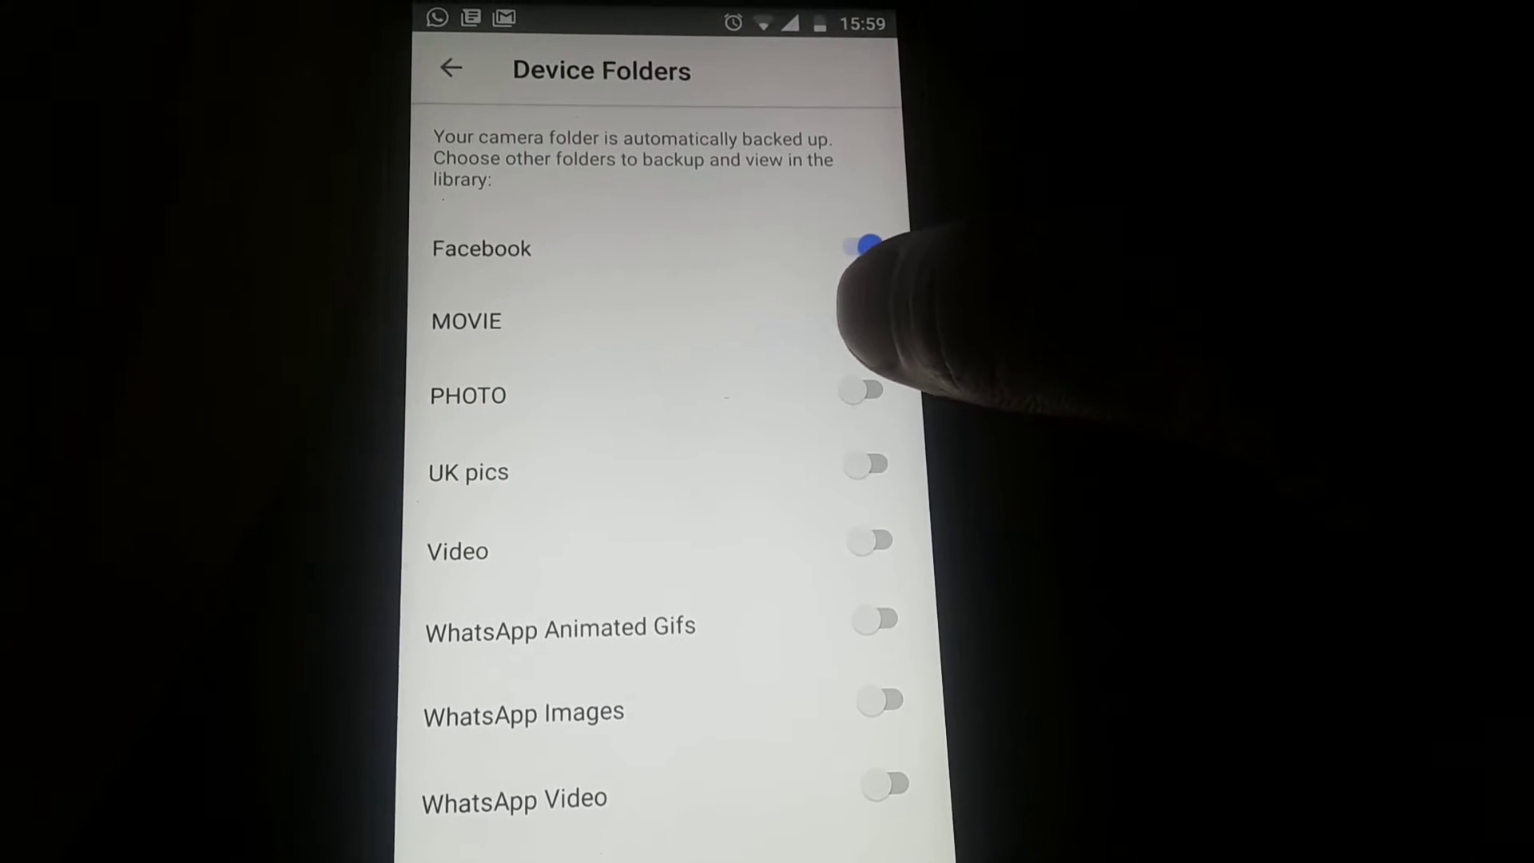
left_click(861, 322)
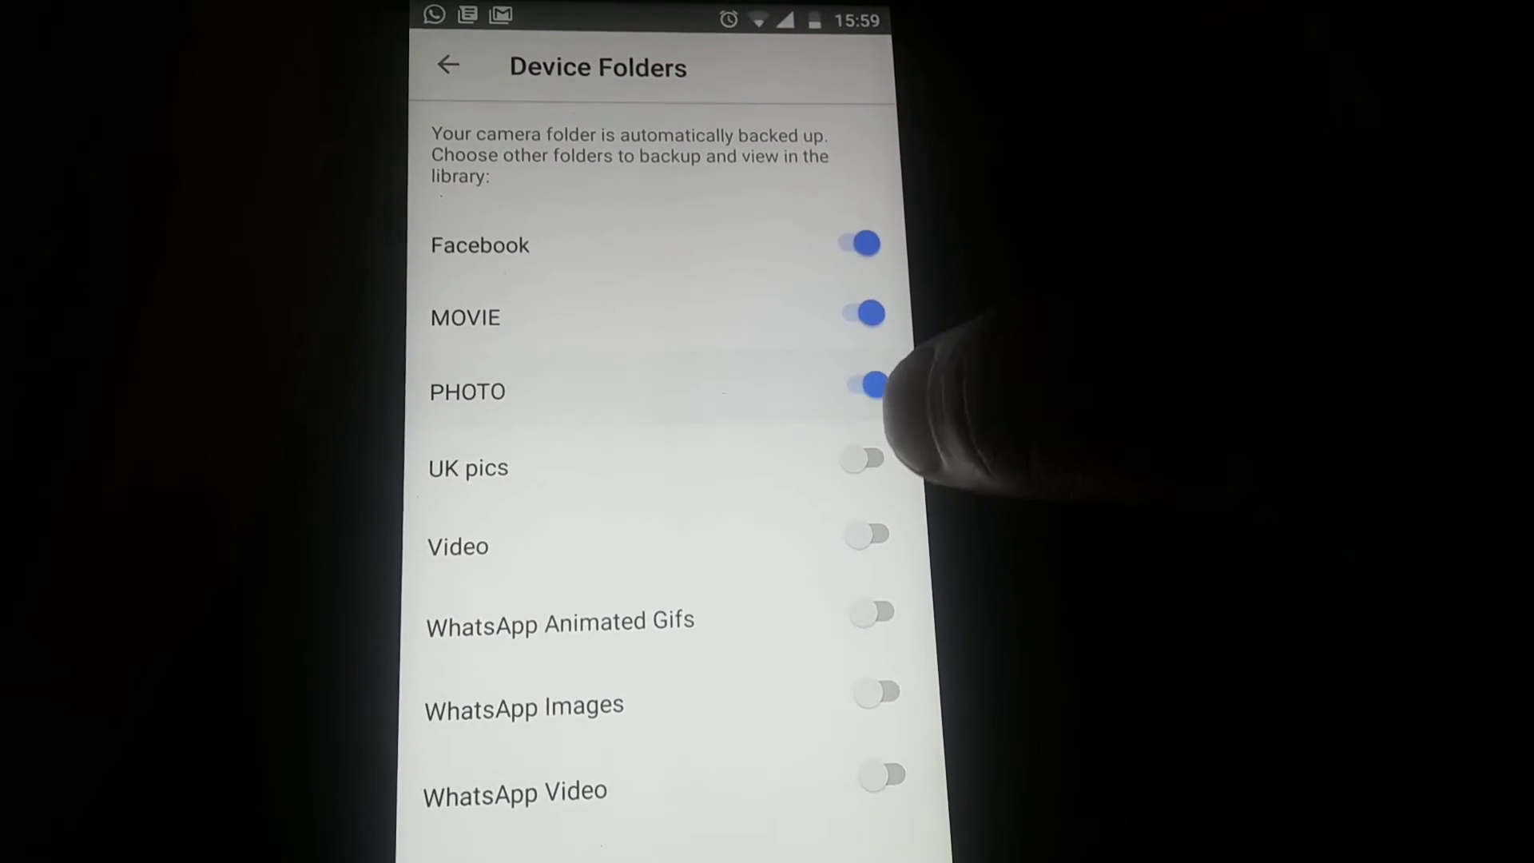
left_click(873, 546)
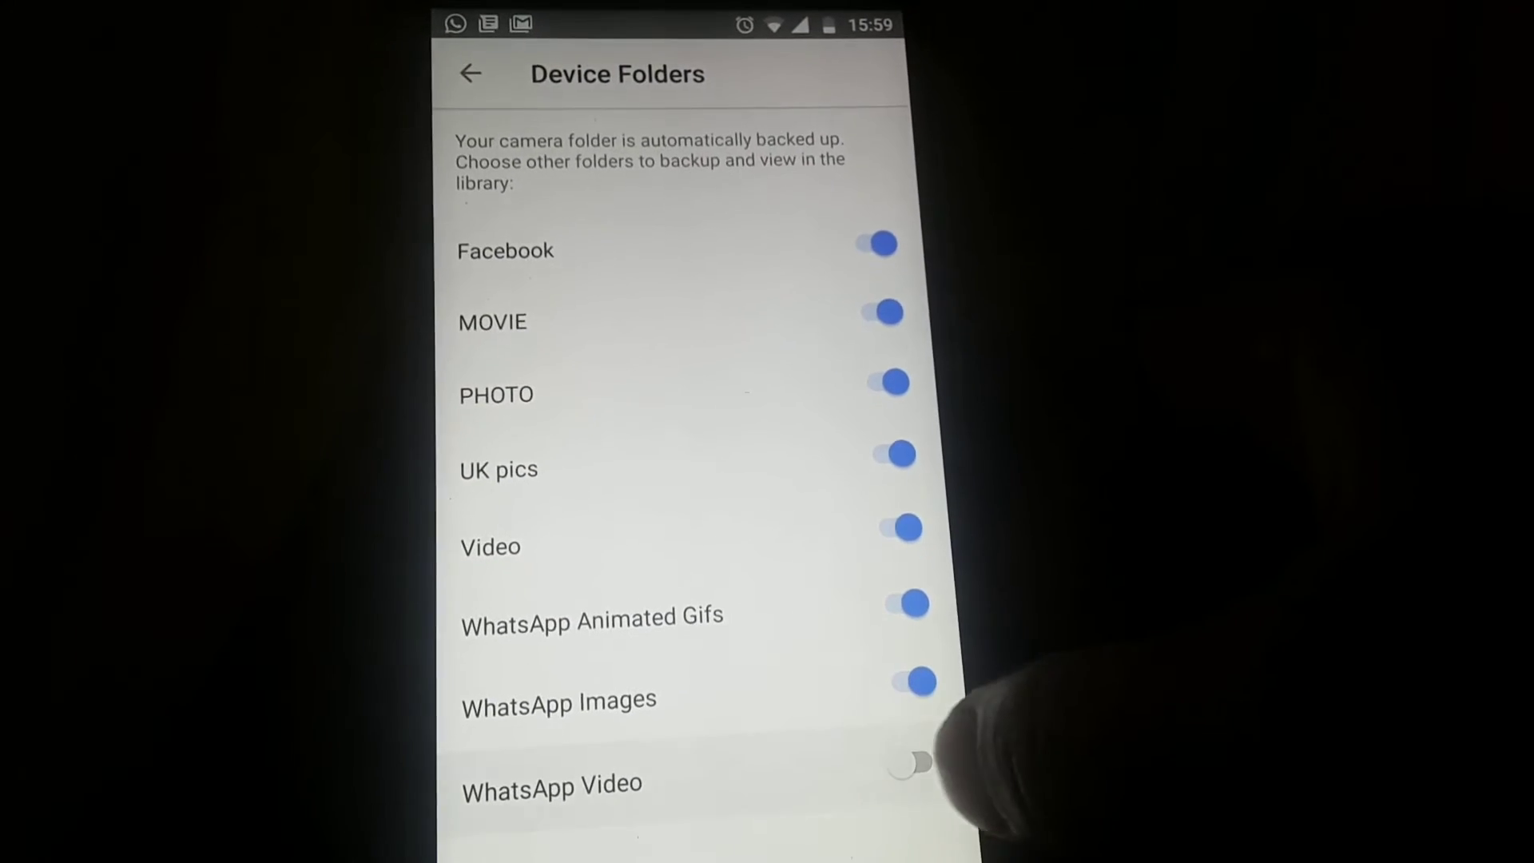
left_click(926, 801)
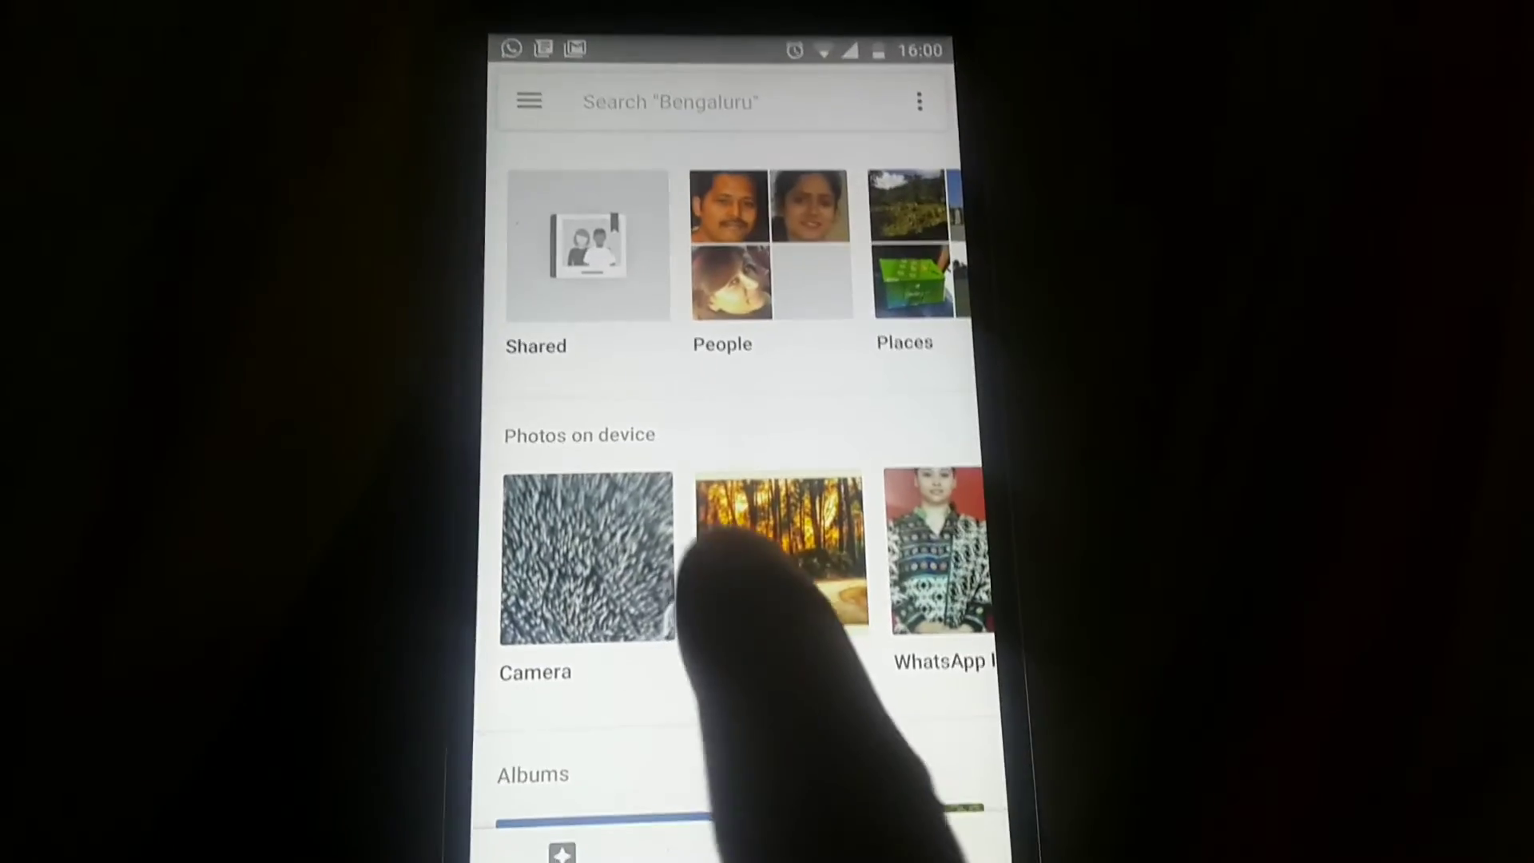
- Swipe along the Photos on device row to reveal the newly enabled folders
left_click_drag(659, 564, 593, 545)
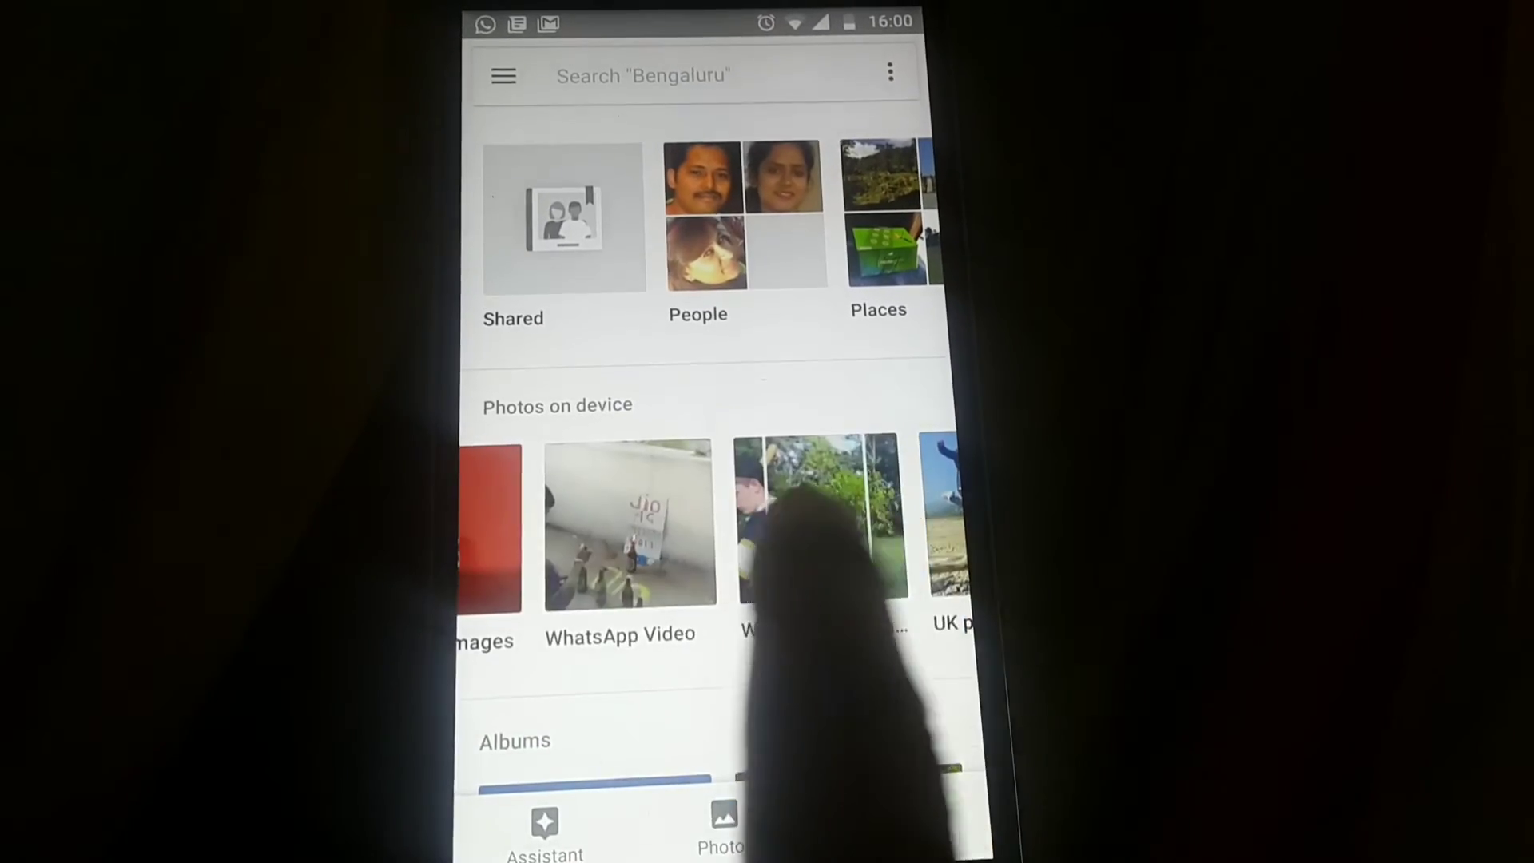
left_click_drag(738, 479, 618, 551)
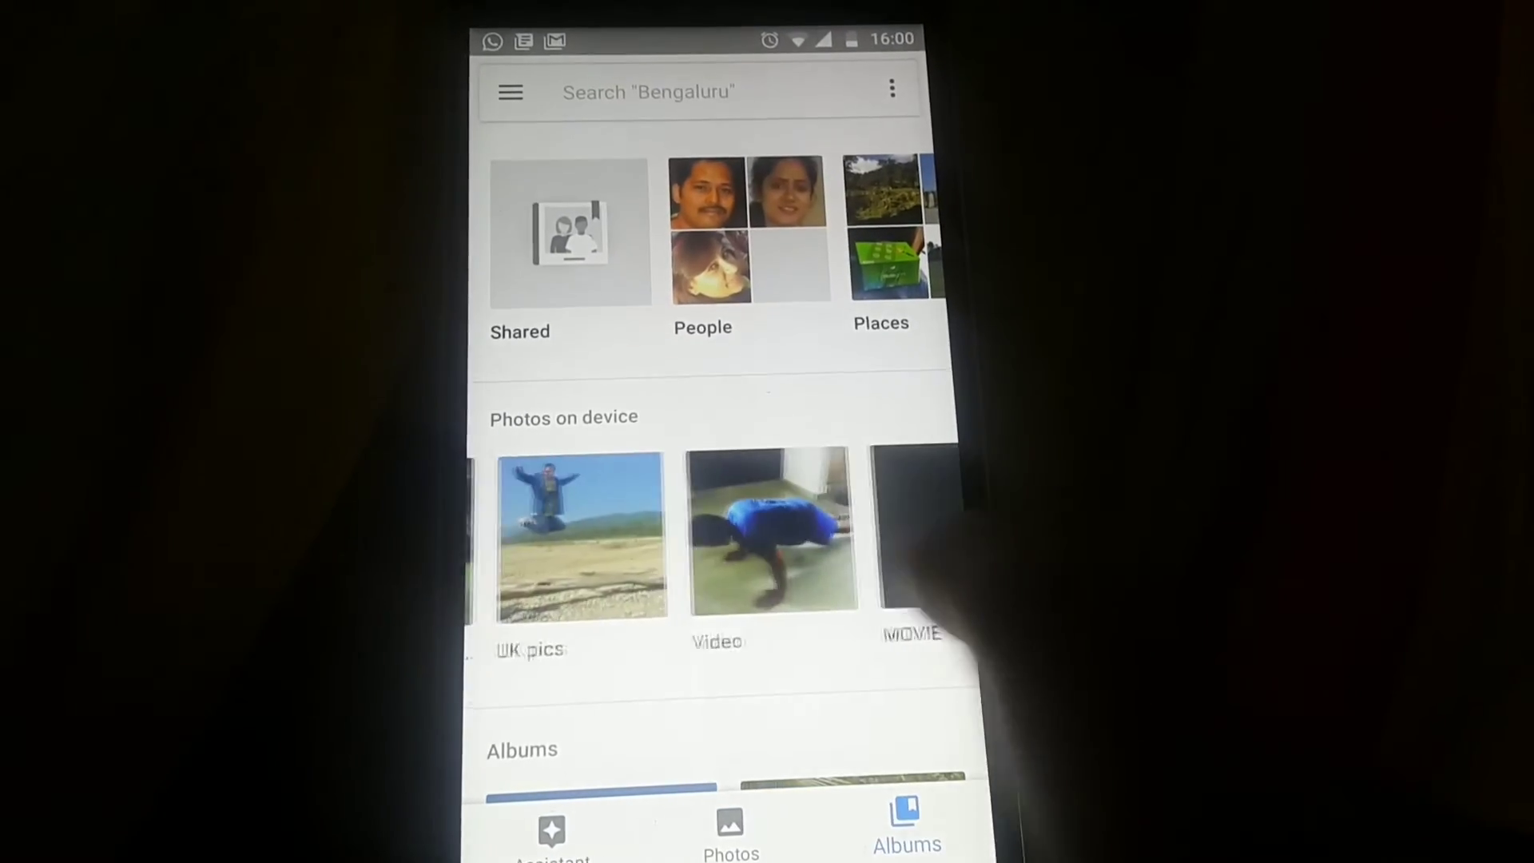
scroll(768, 540, "left", 2)
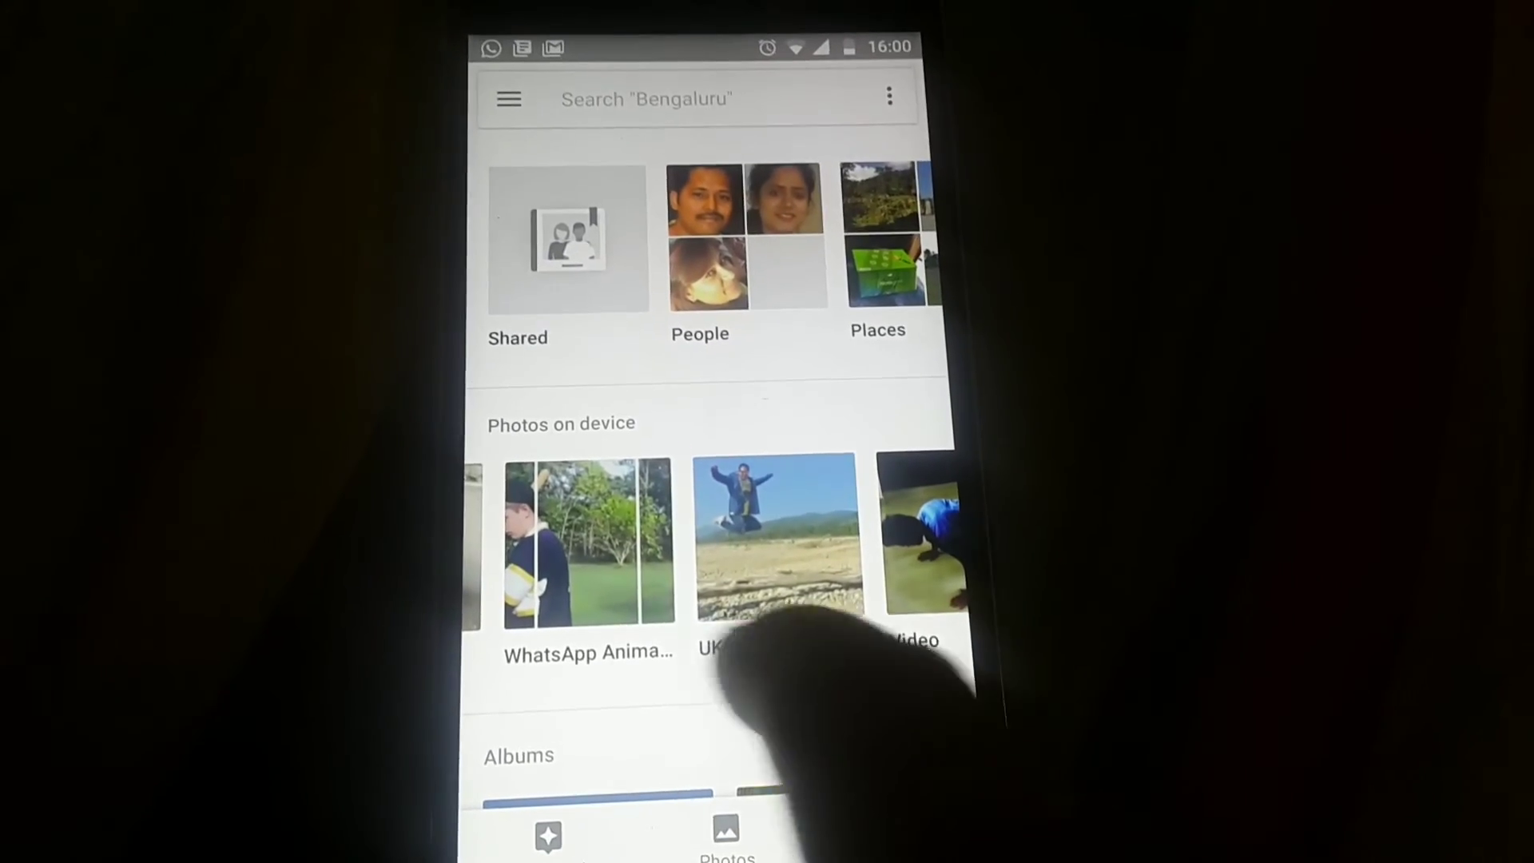
scroll(720, 539, "left", 2)
left_click(662, 540)
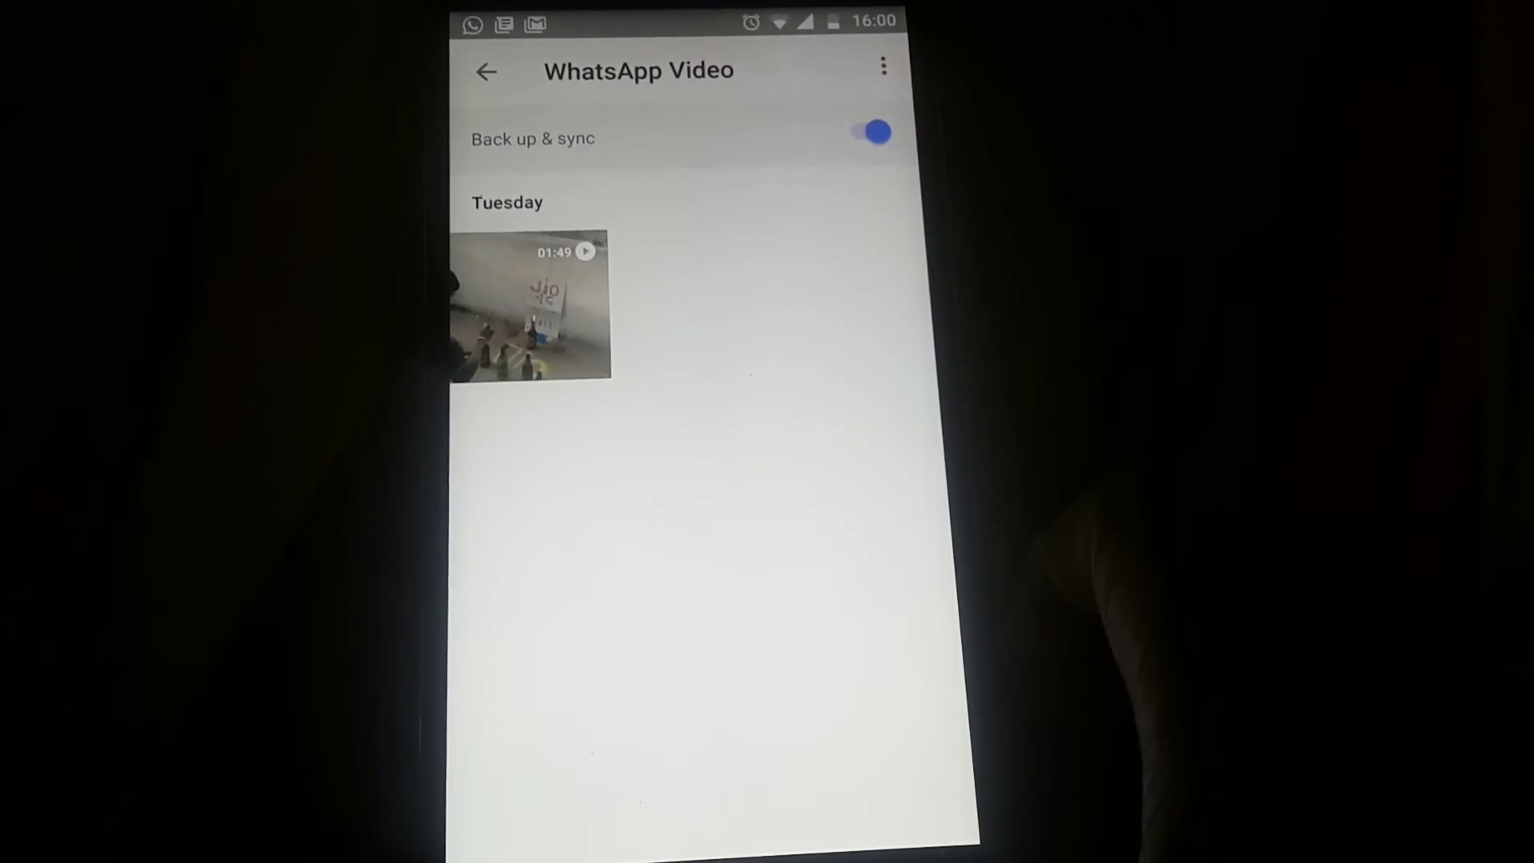
left_click(863, 855)
left_click(684, 779)
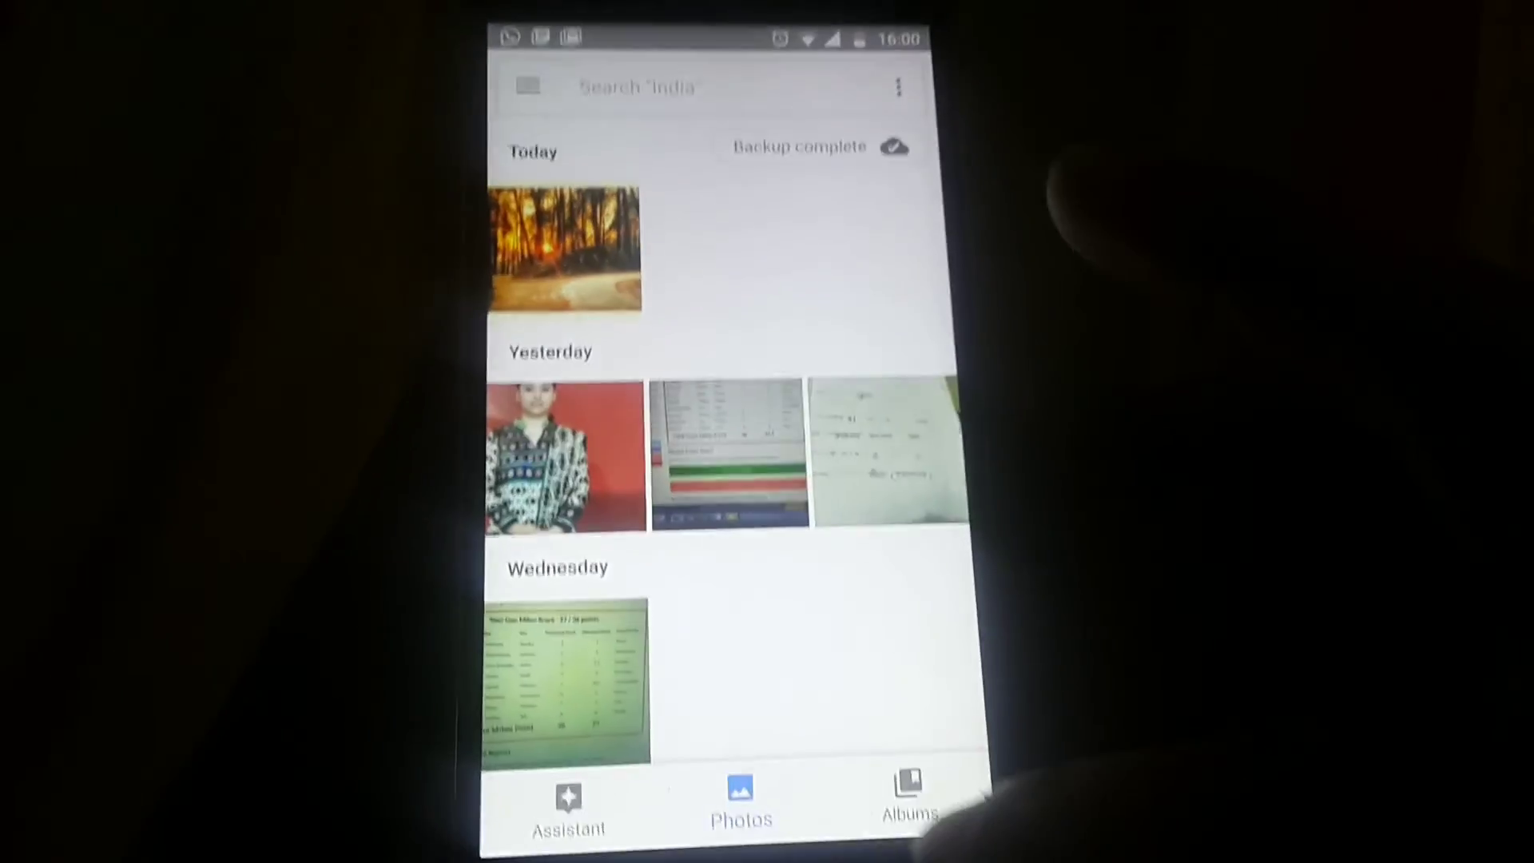
left_click(909, 793)
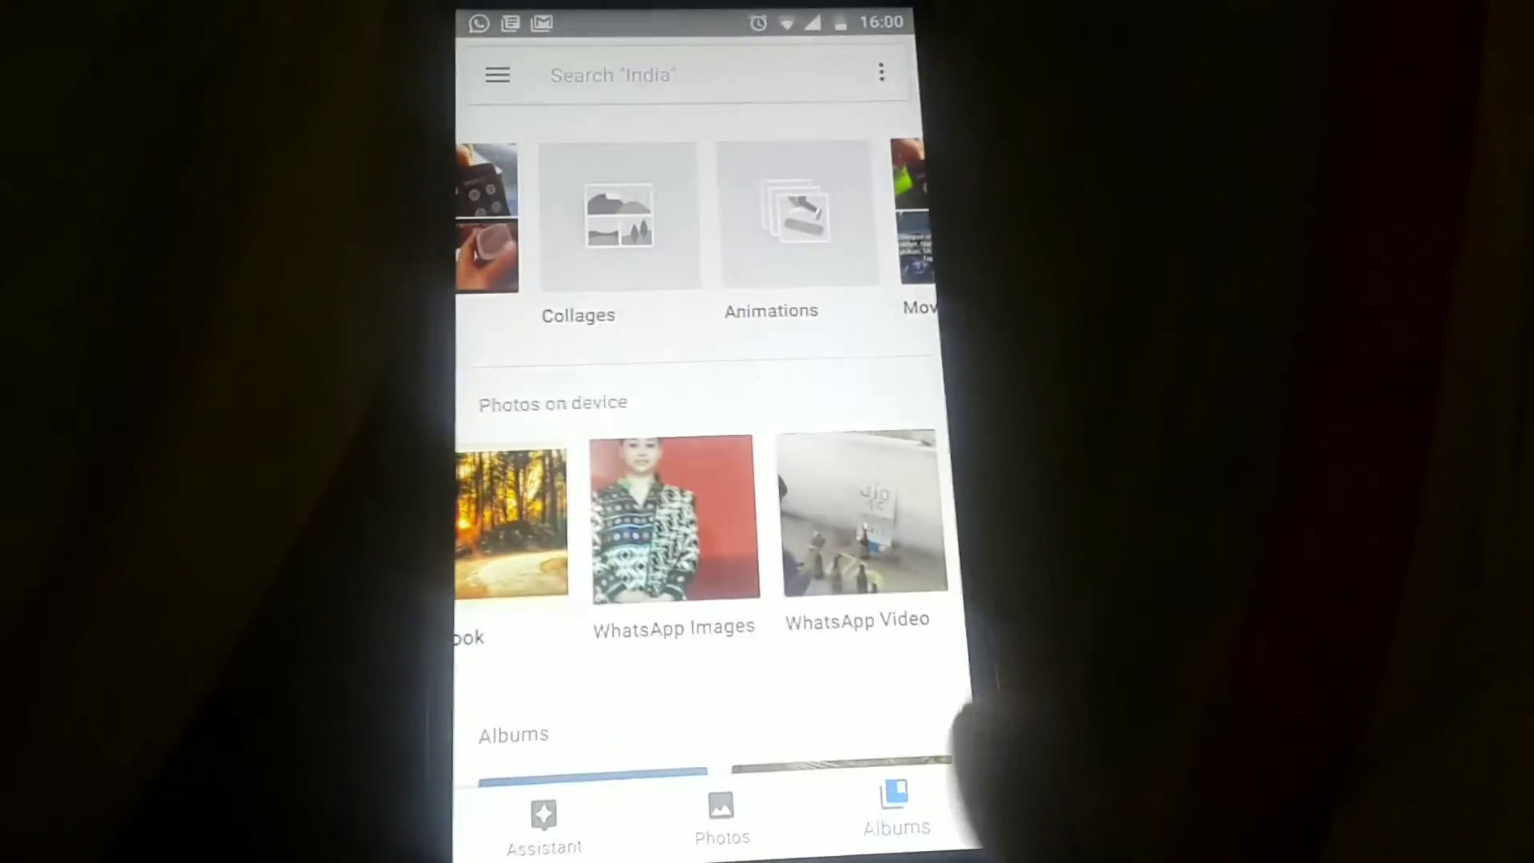
left_click_drag(773, 576, 563, 601)
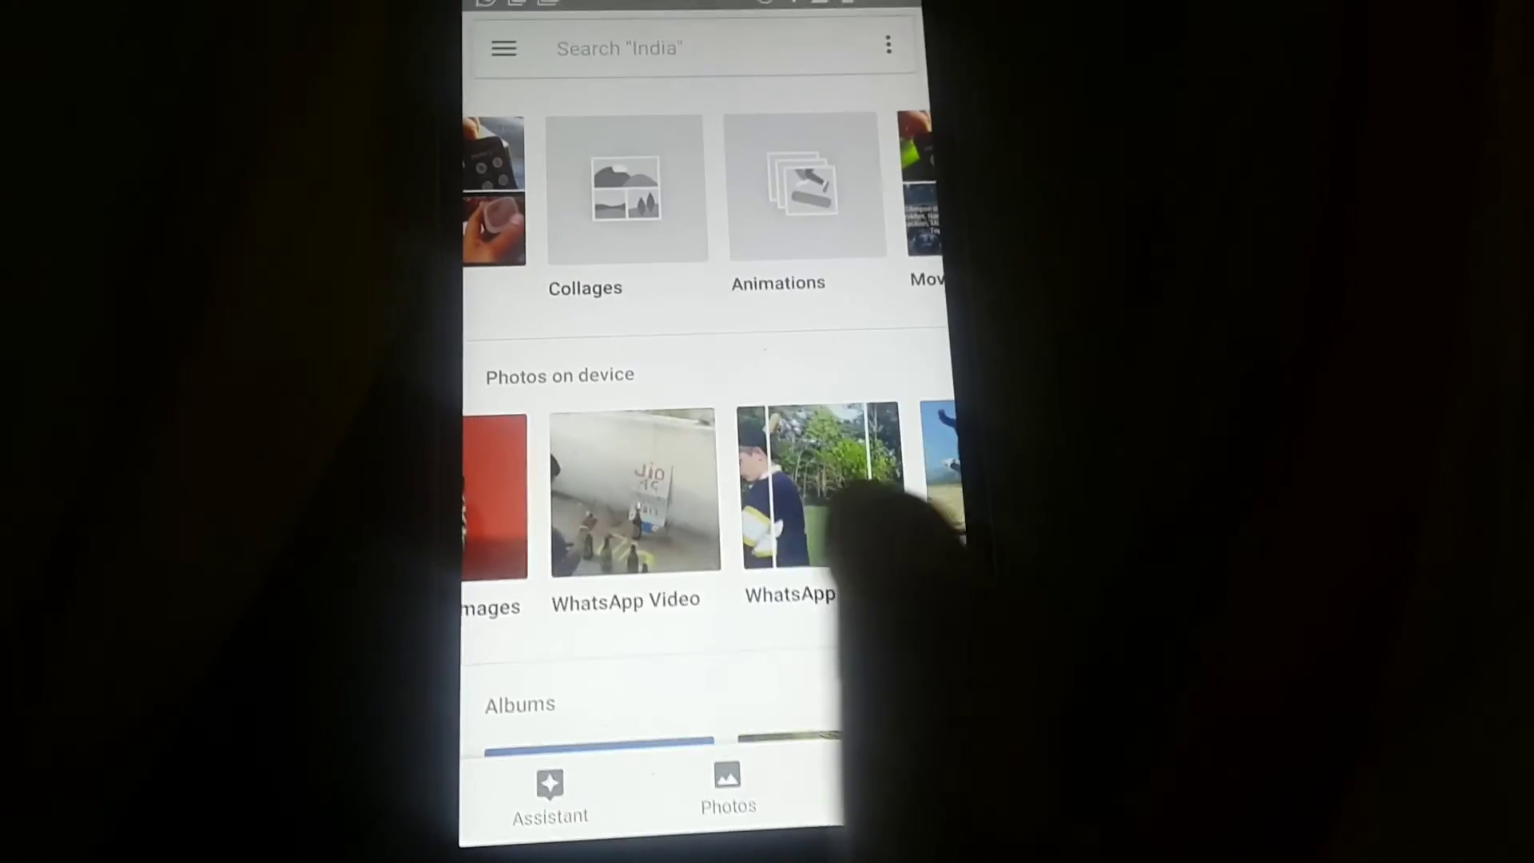
left_click_drag(875, 515, 563, 564)
left_click_drag(792, 517, 624, 510)
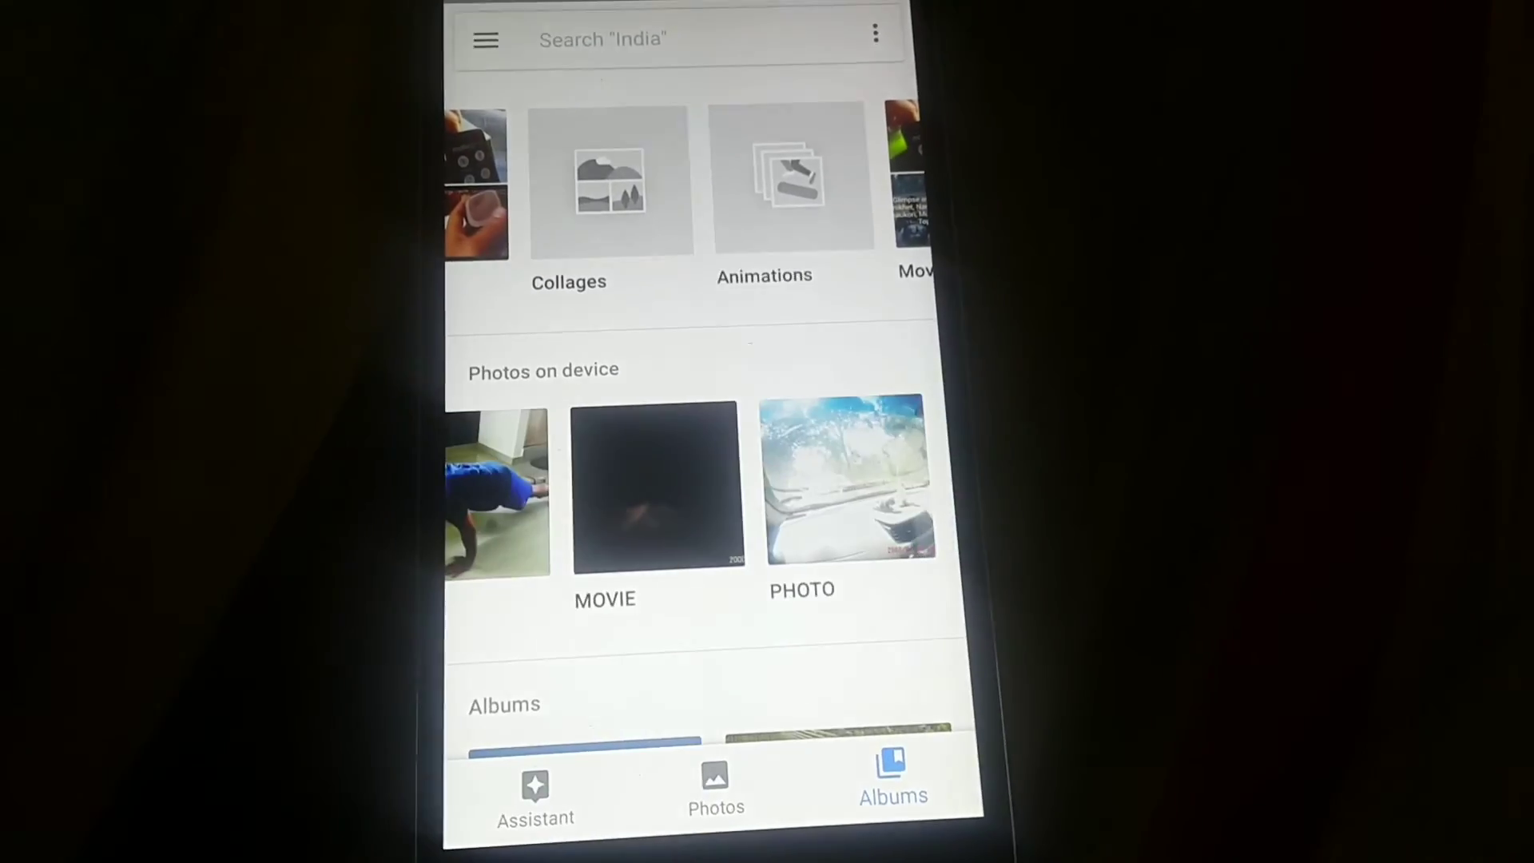